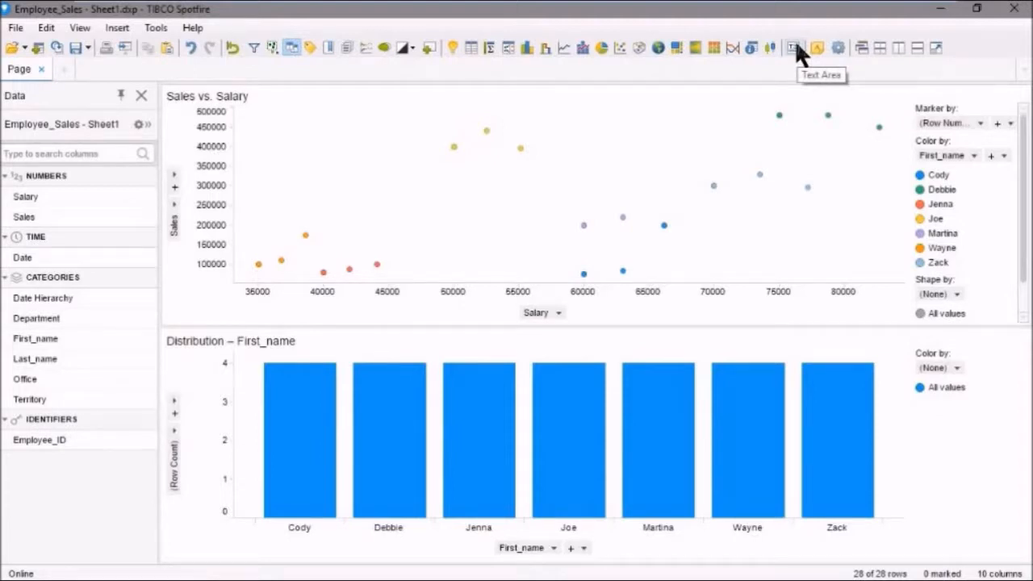
# Insert a text area and dock it on the left half of the Sales vs. Salary scatter plot's row.
pyautogui.click(117, 27)
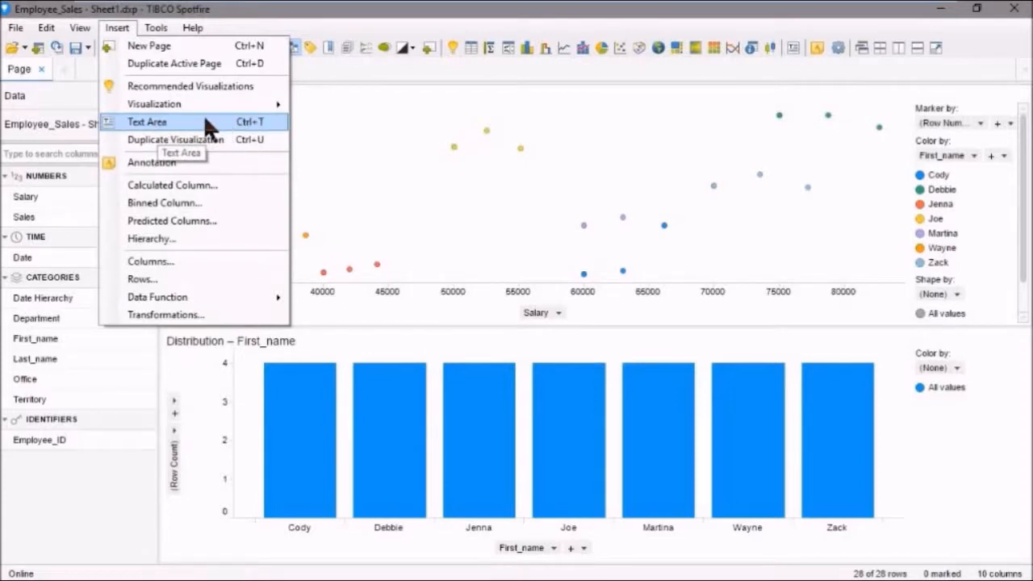
pyautogui.click(144, 121)
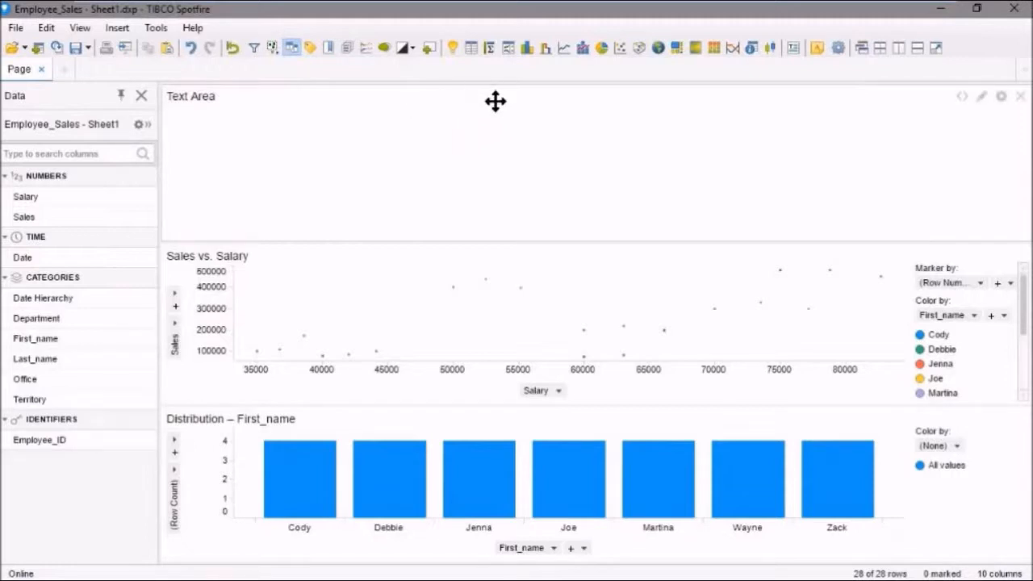
pyautogui.moveTo(501, 101); pyautogui.dragTo(338, 307)
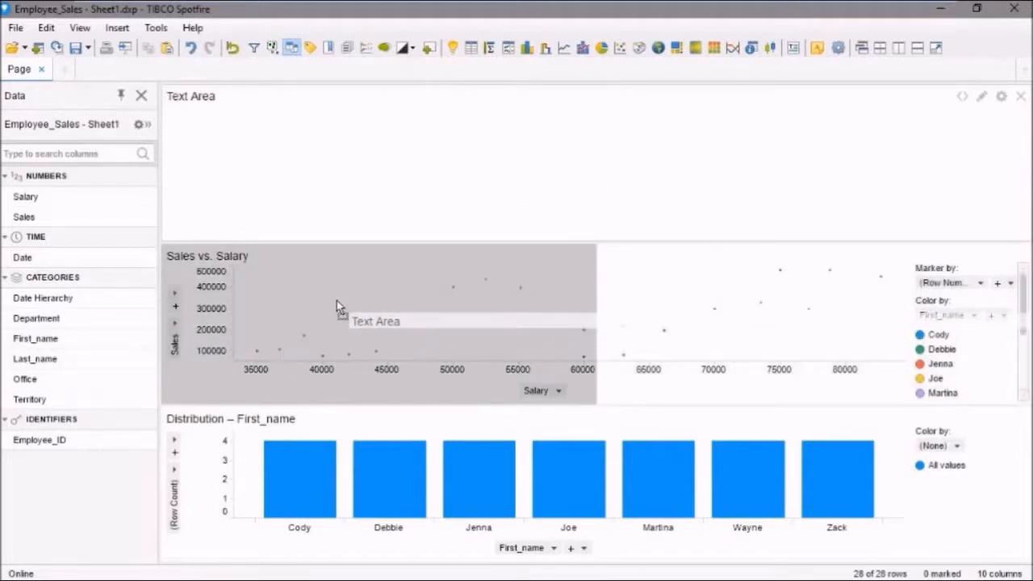
pyautogui.moveTo(336, 300); pyautogui.dragTo(337, 300)
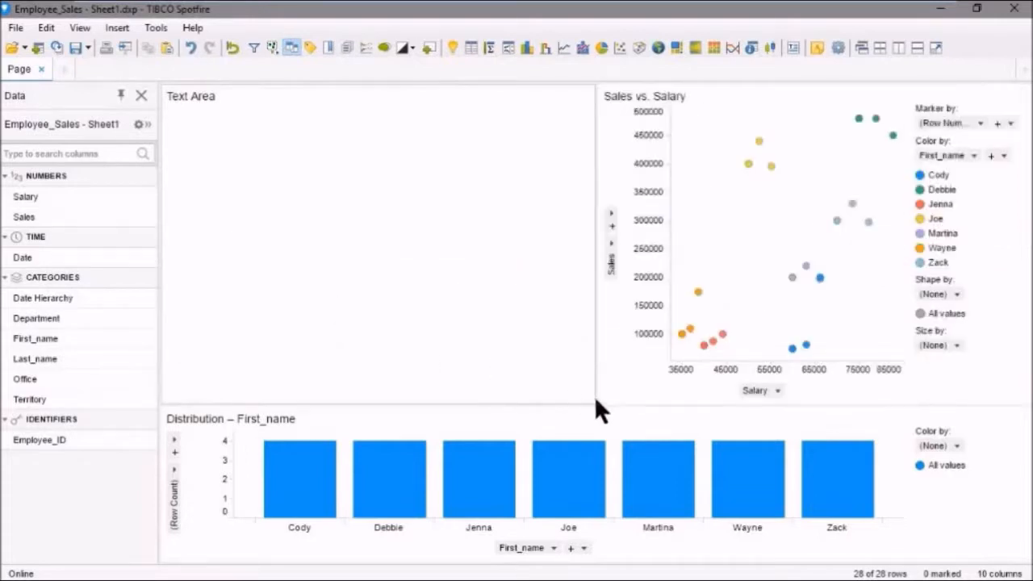
# Resize the text area to about a quarter of the page width, with its row filling somewhat over half the page height.
pyautogui.moveTo(582, 405); pyautogui.dragTo(597, 279)
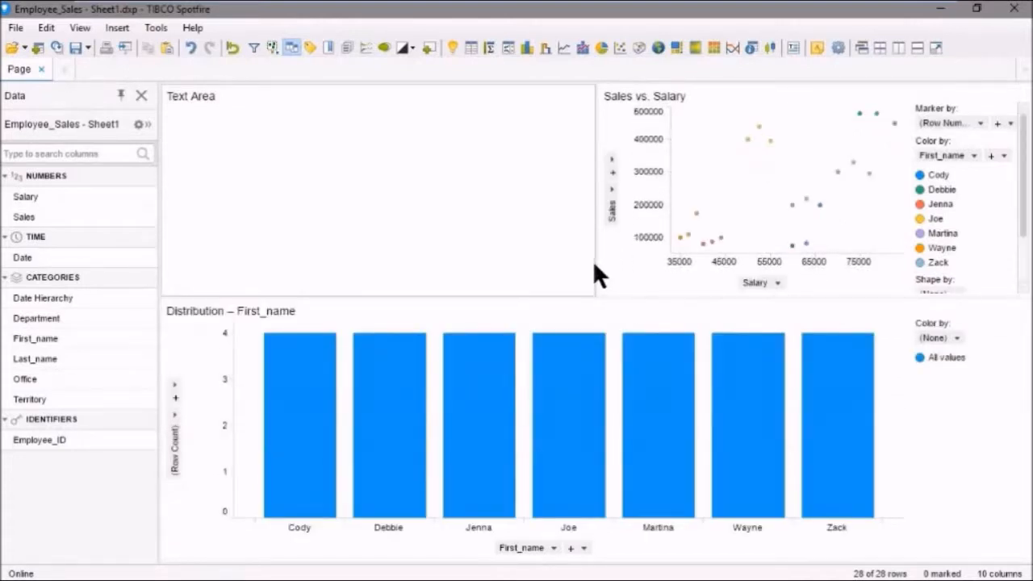
pyautogui.moveTo(595, 263); pyautogui.dragTo(361, 266)
pyautogui.moveTo(308, 296); pyautogui.dragTo(313, 360)
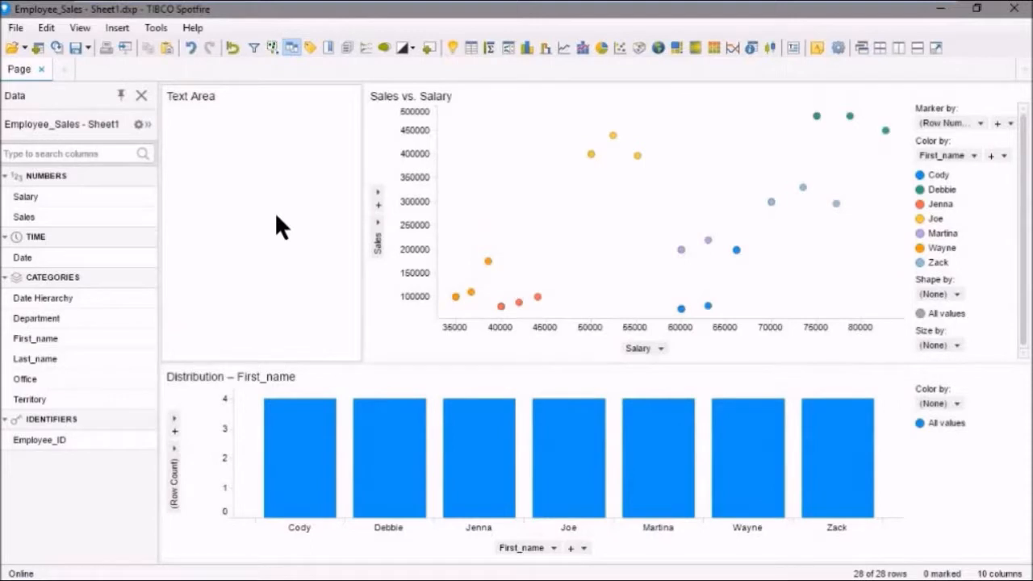
pyautogui.rightClick(245, 169)
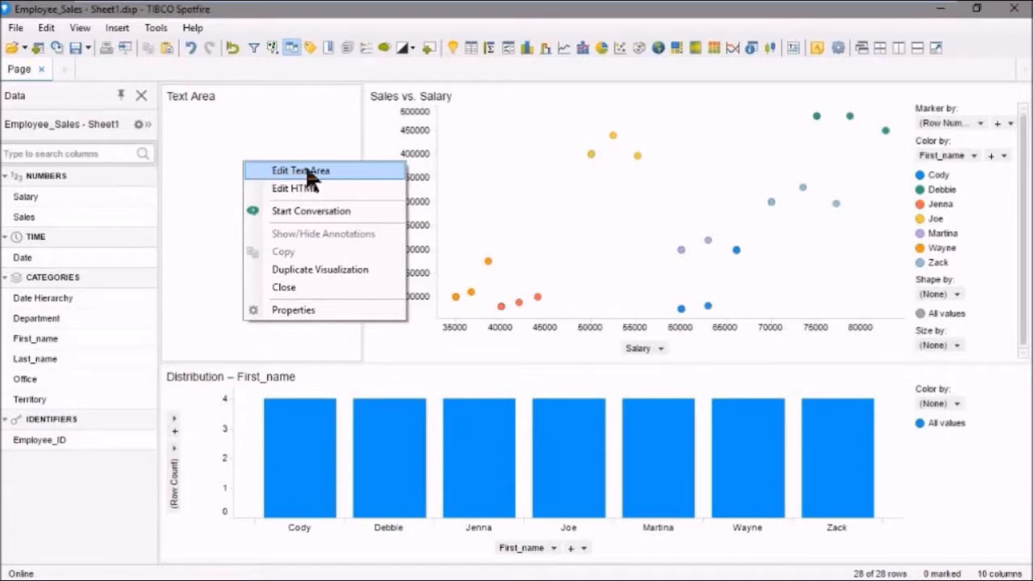
pyautogui.click(276, 171)
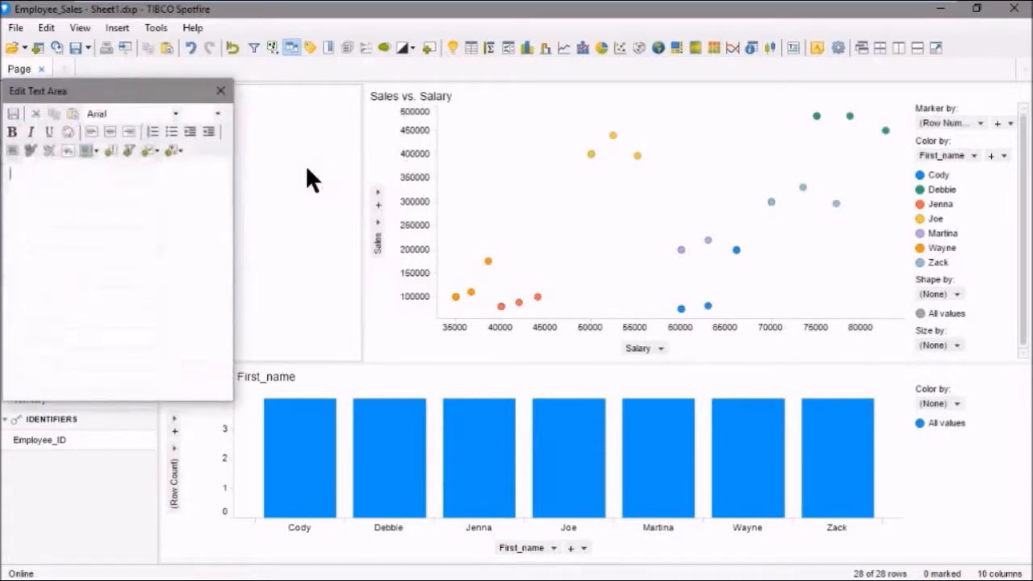
pyautogui.click(220, 90)
# Open the text area's HTML for editing and write an h1 heading reading "This is a header".
pyautogui.rightClick(252, 148)
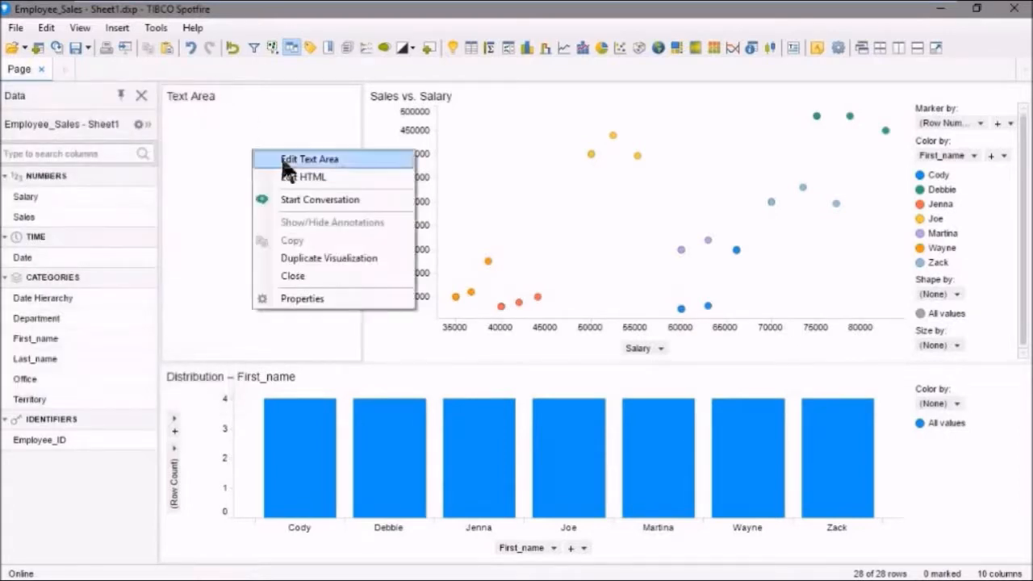
pyautogui.click(312, 178)
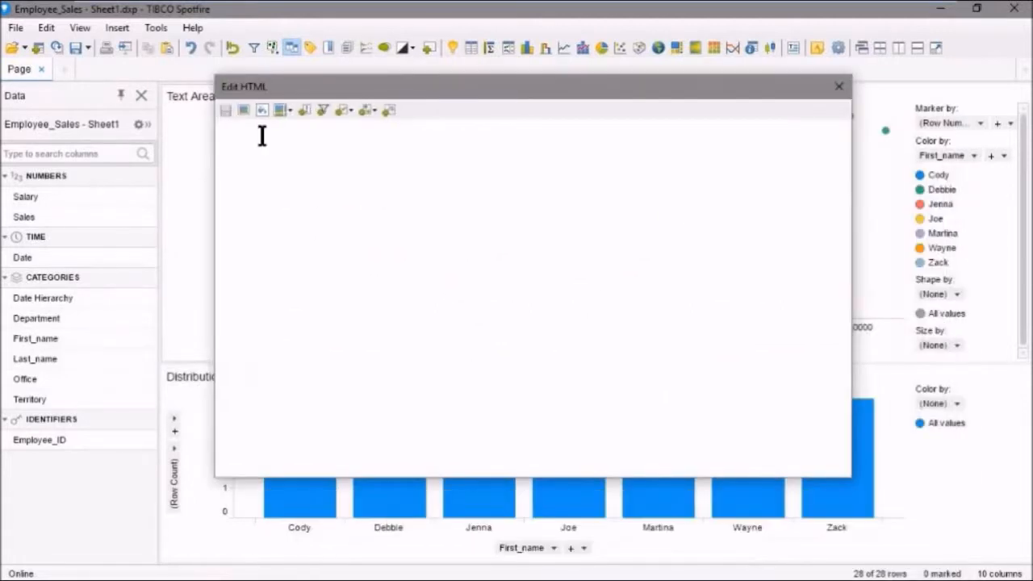
pyautogui.write('<h1>This is a header</h1>')
pyautogui.press('Return')
pyautogui.press('Return')
# Add the h2 heading "You can use html in the text area" below the h1, then save and close the HTML editor.
pyautogui.write('<')
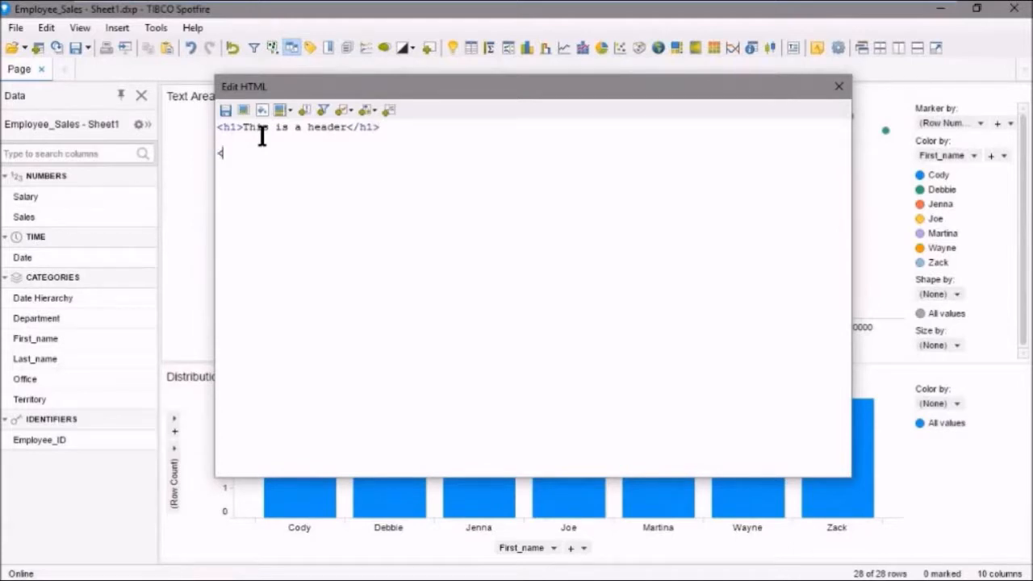
pyautogui.write('h2>You can use html in the text area</')
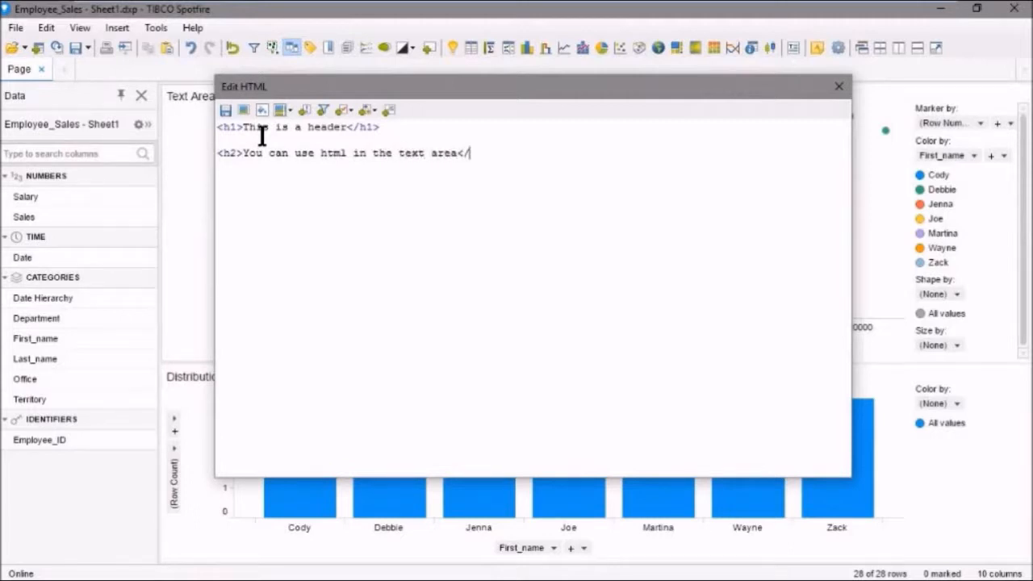
pyautogui.write('h2>')
pyautogui.click(225, 110)
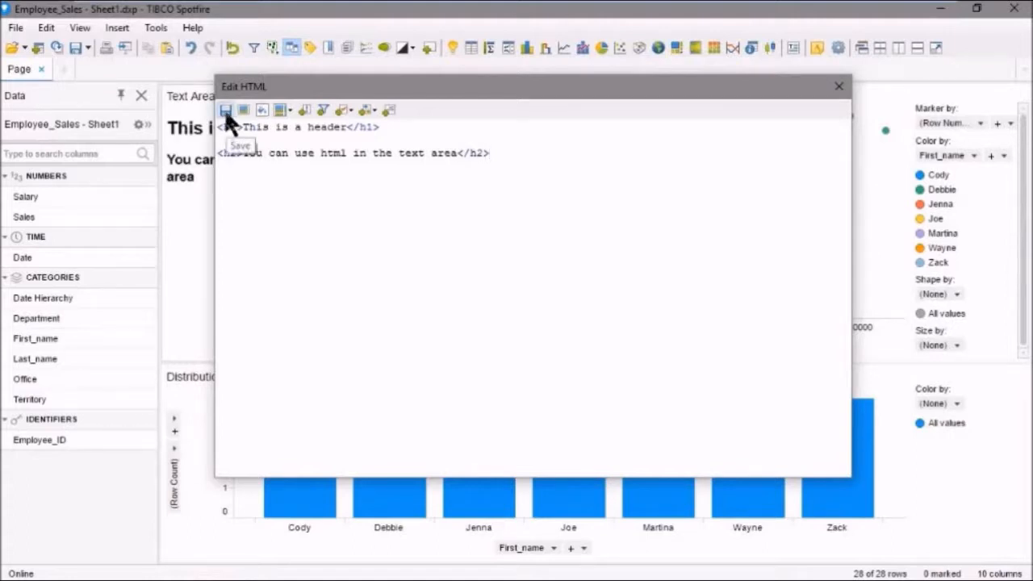
pyautogui.click(838, 86)
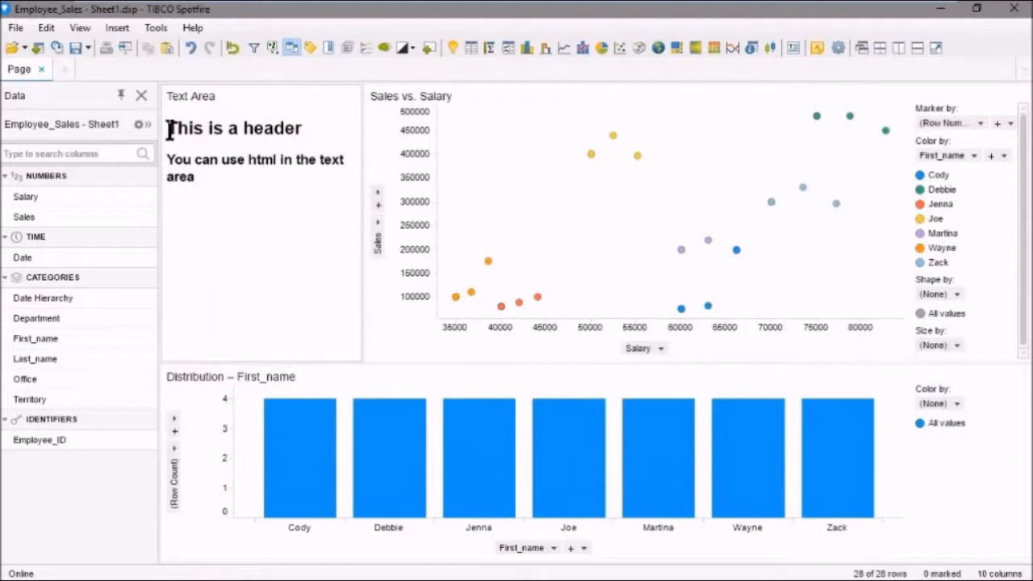
# Start a web link on a new line below the h2 heading in the text area, with display text "User Manual".
pyautogui.doubleClick(277, 173)
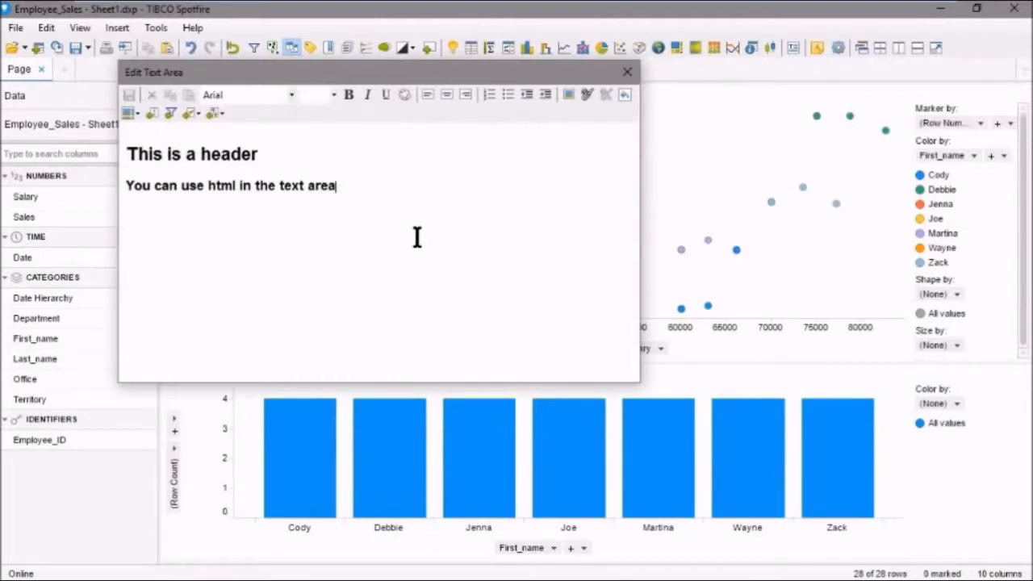
pyautogui.press('Return')
pyautogui.click(587, 94)
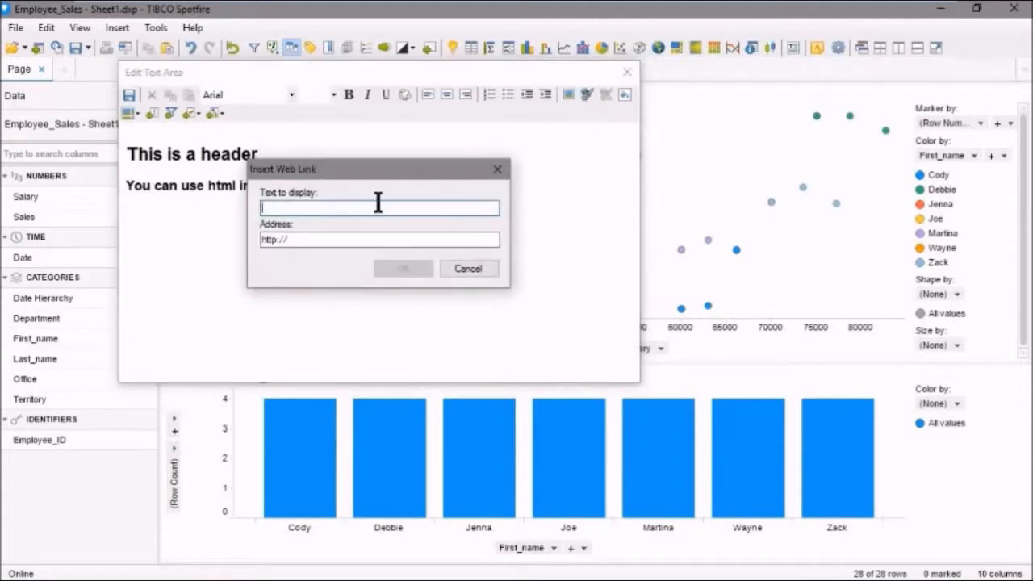
pyautogui.write('User Manual')
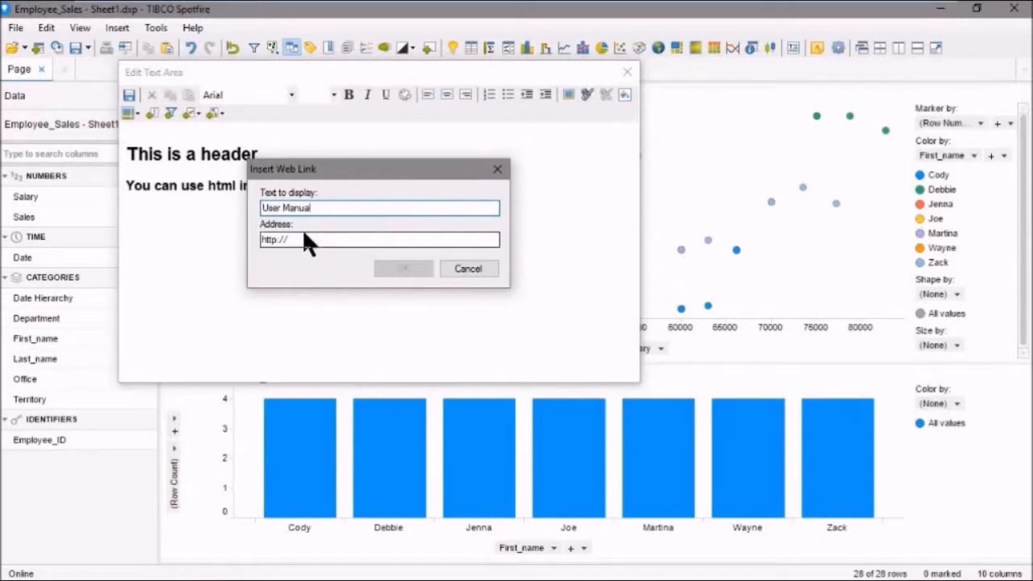
pyautogui.moveTo(300, 239); pyautogui.dragTo(245, 238)
pyautogui.press('BackSpace')
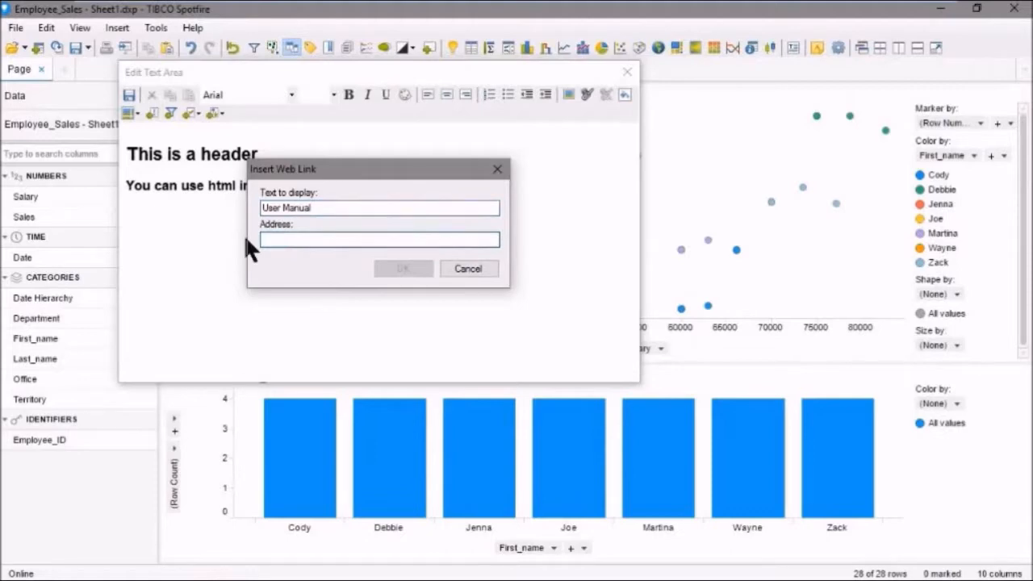
pyautogui.write('https://docs.tibco.com/products/tibco-spotfire-cloud')
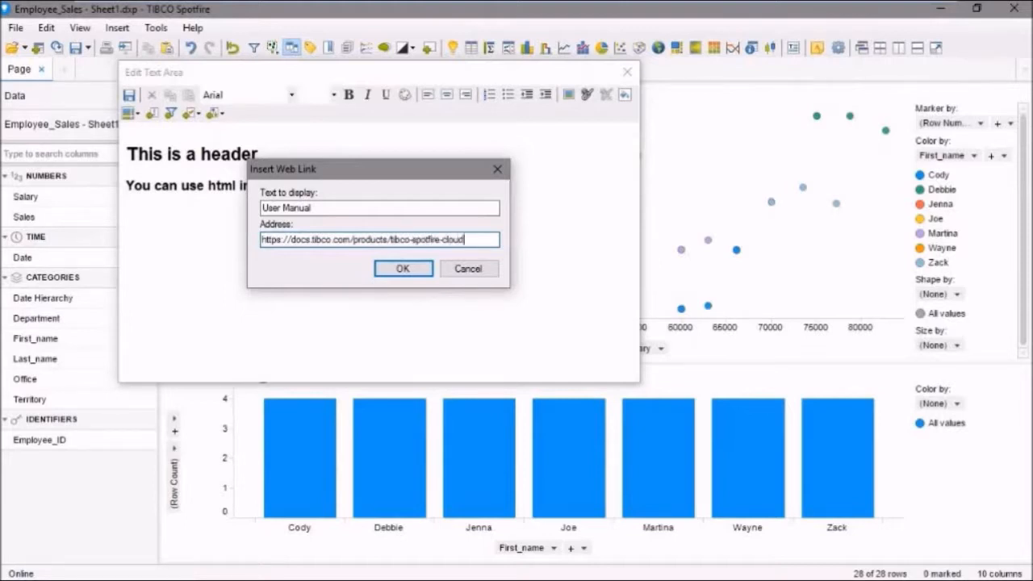
pyautogui.click(408, 268)
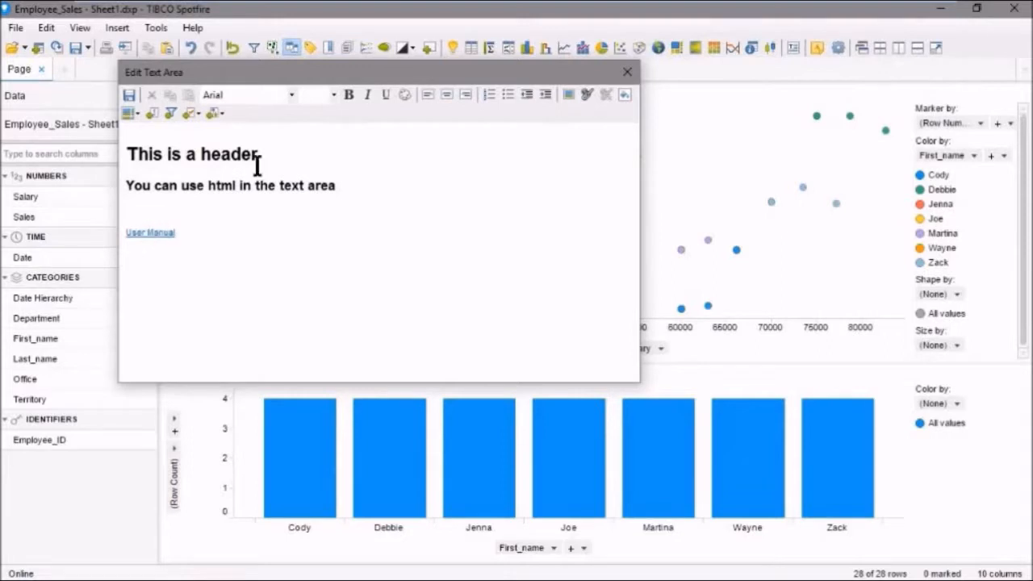
# Save and close the text area editor, and test the User Manual link by opening its page and closing it again.
pyautogui.click(127, 93)
pyautogui.click(627, 72)
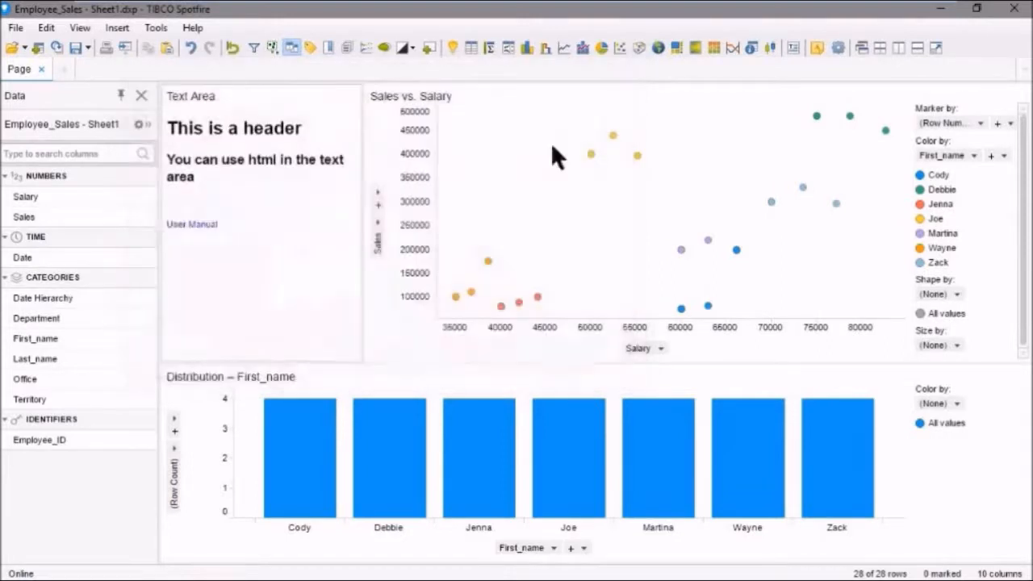
pyautogui.click(205, 228)
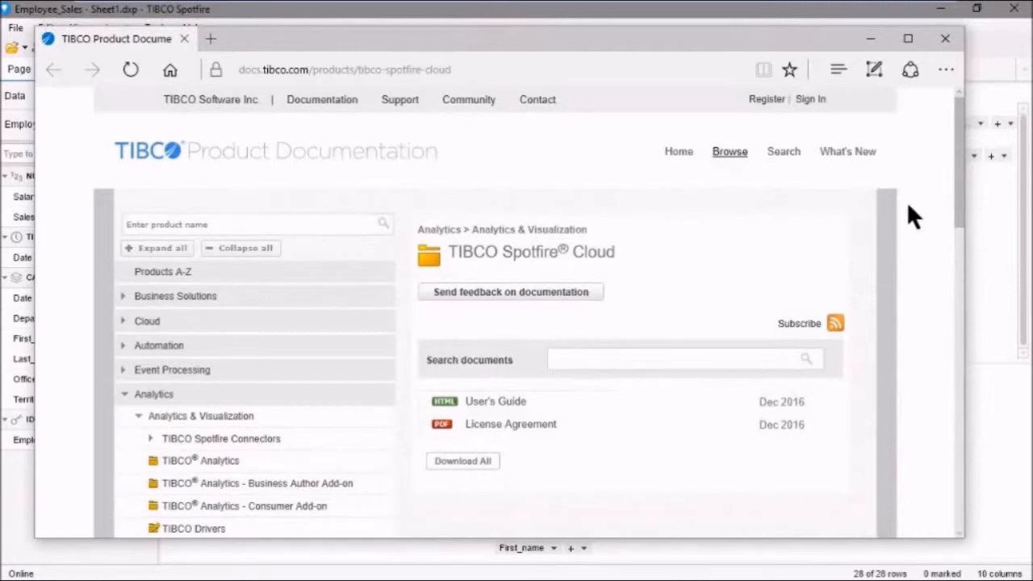
pyautogui.click(945, 39)
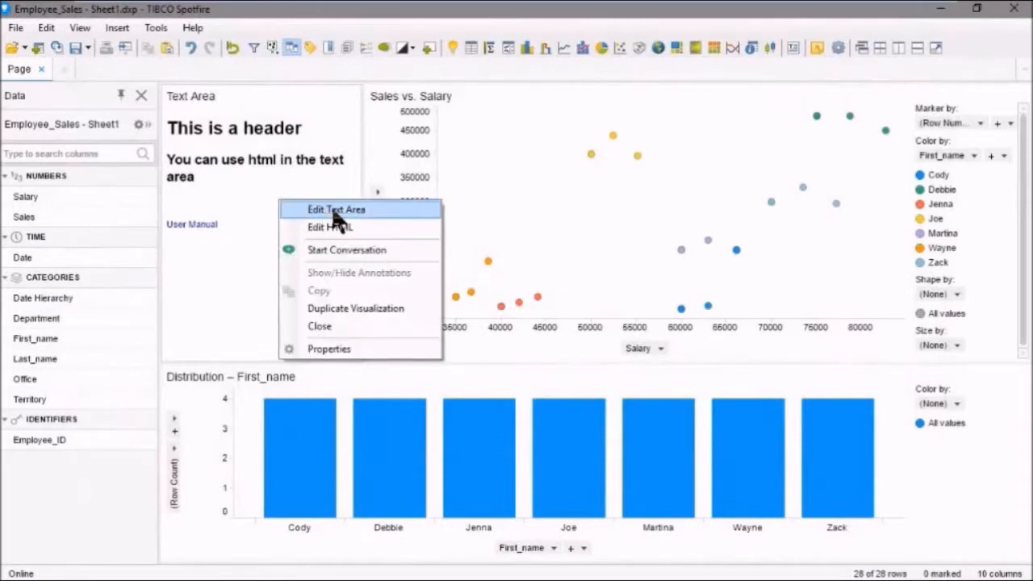
# Insert the image img12.jpg from the Flowers folder on a new line above the text area's header.
pyautogui.click(333, 211)
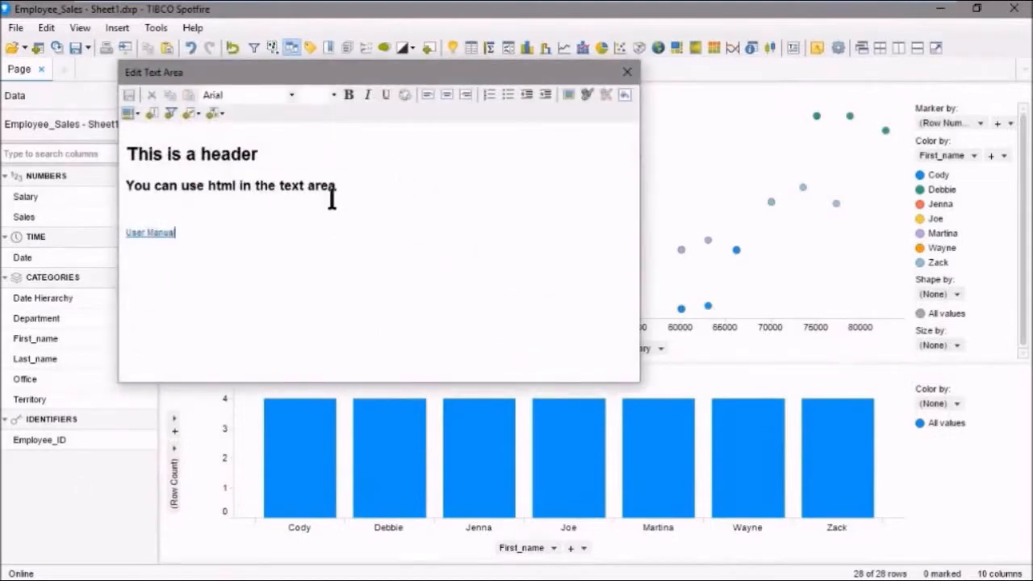
pyautogui.click(126, 153)
pyautogui.press('Return')
pyautogui.press('Up')
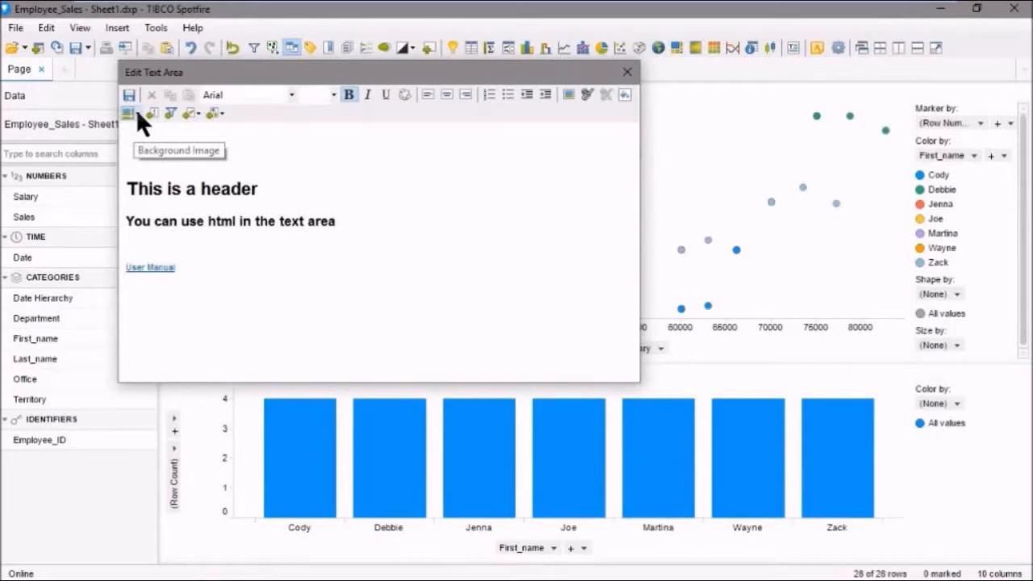
pyautogui.click(568, 95)
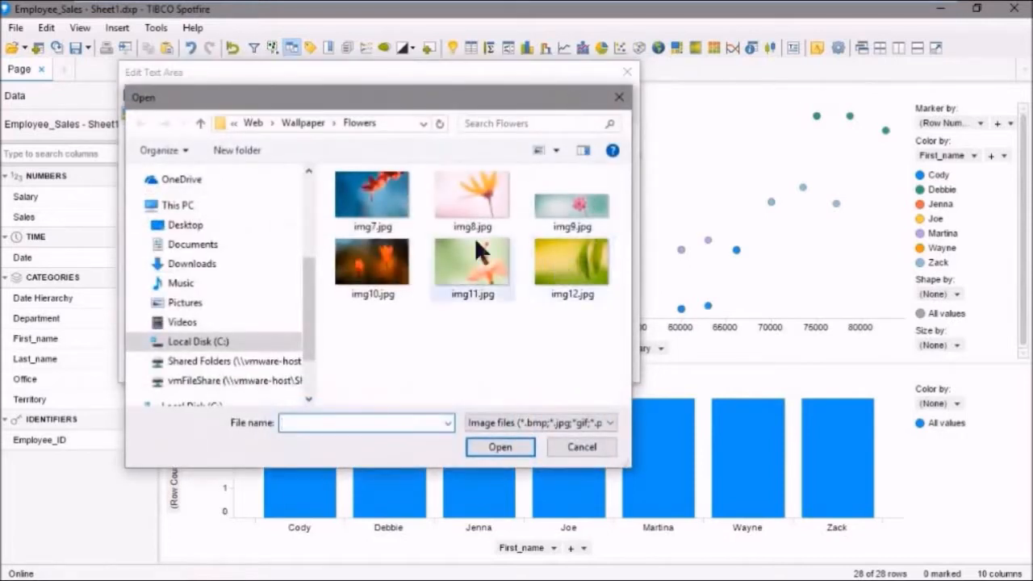
pyautogui.click(556, 265)
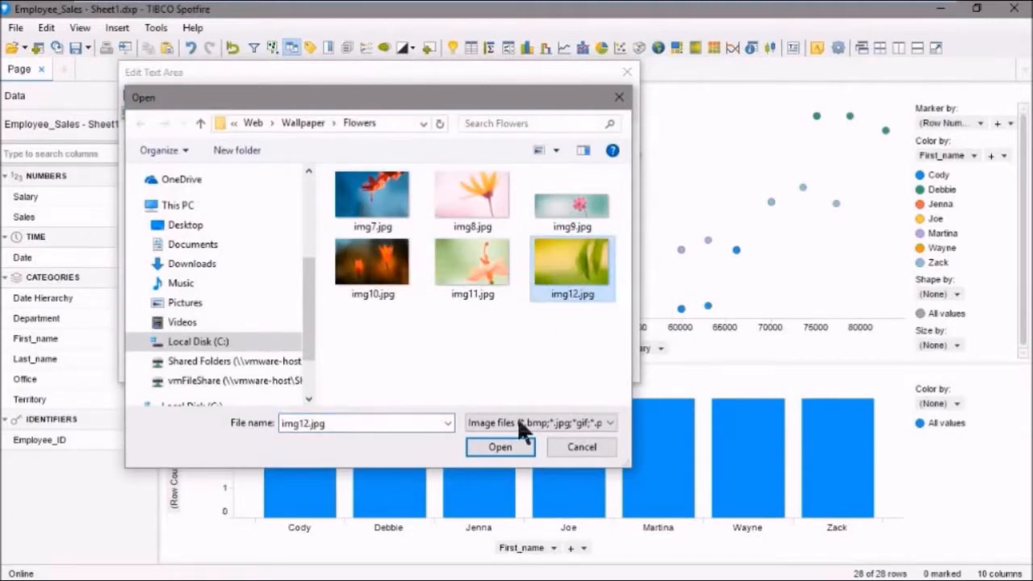
pyautogui.click(499, 447)
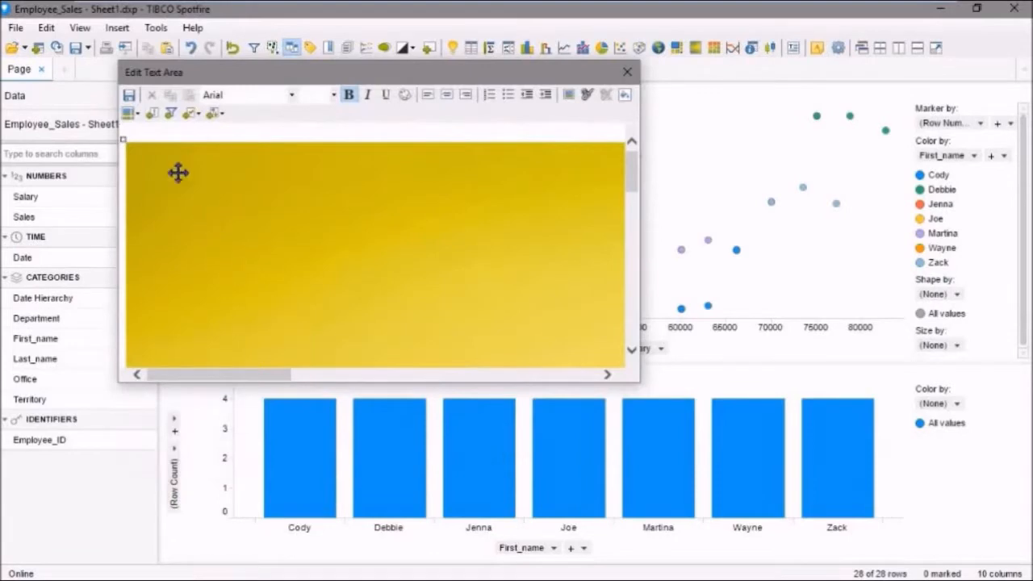
# Shrink the inserted image to a small, nearly square thumbnail above the header, then save and close the text area editor.
pyautogui.moveTo(123, 139); pyautogui.dragTo(393, 364)
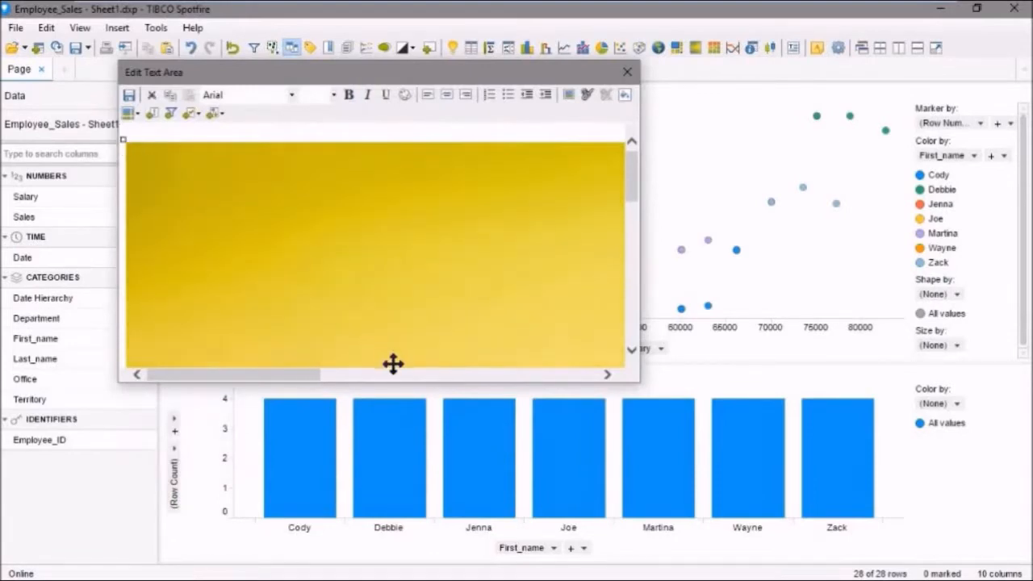
pyautogui.moveTo(121, 135); pyautogui.dragTo(393, 320)
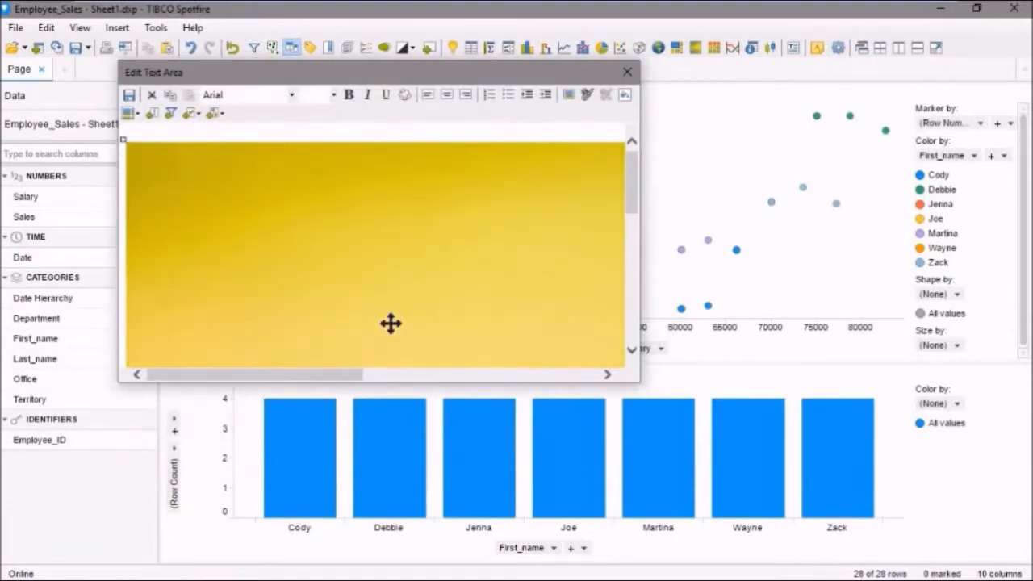
pyautogui.moveTo(121, 135); pyautogui.dragTo(325, 316)
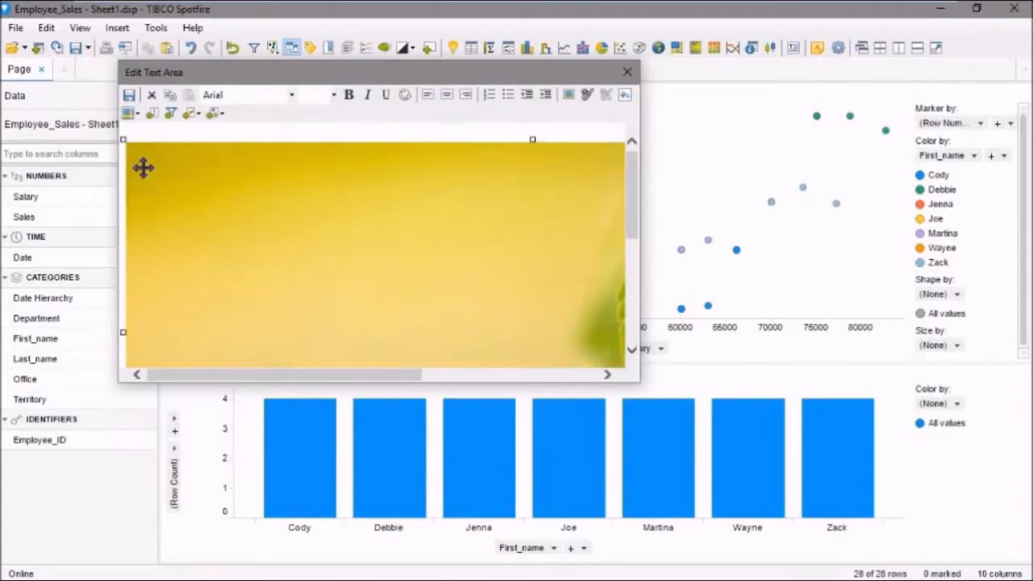
pyautogui.moveTo(121, 138); pyautogui.dragTo(355, 325)
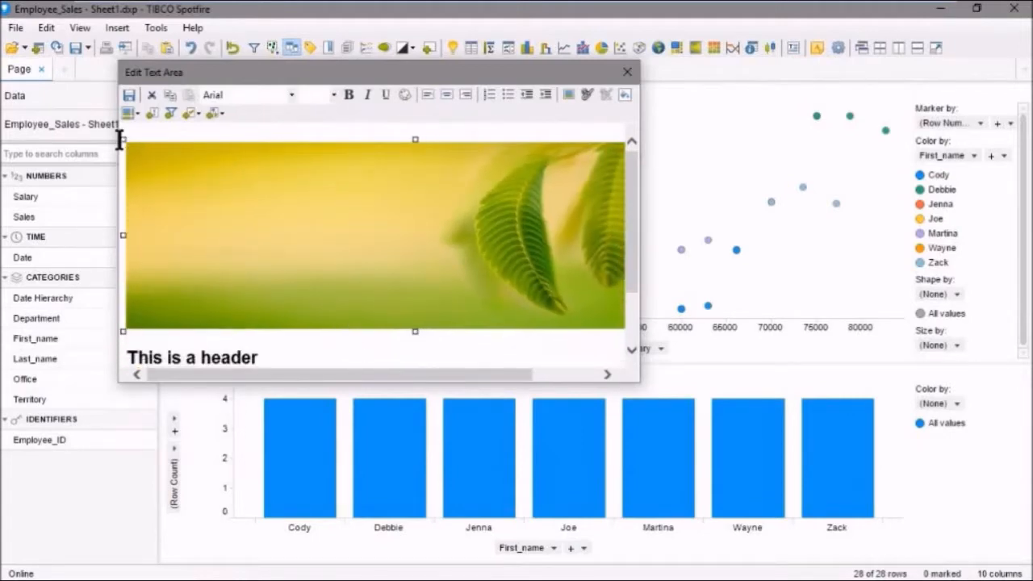
pyautogui.moveTo(121, 137); pyautogui.dragTo(250, 262)
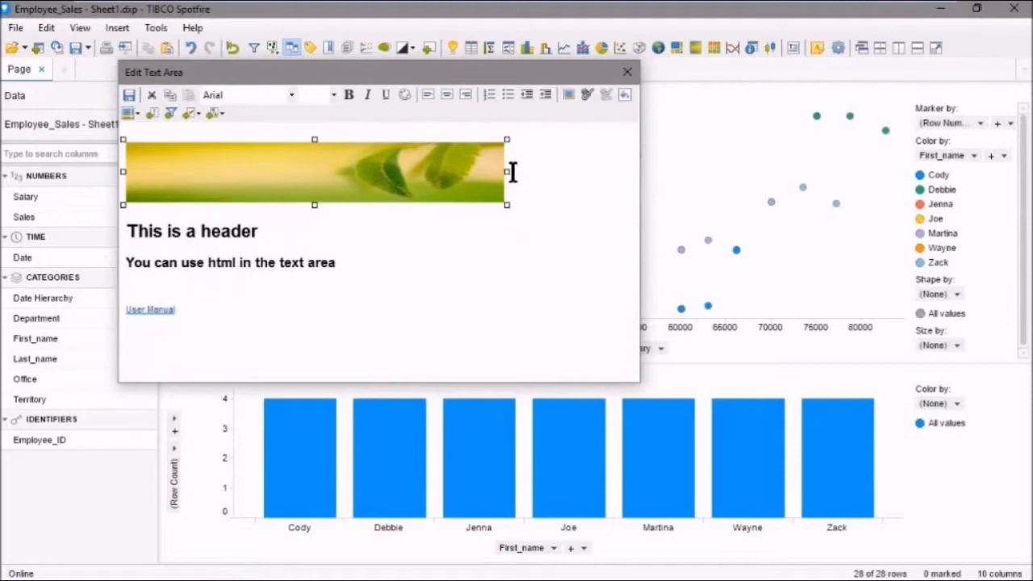
pyautogui.moveTo(506, 170); pyautogui.dragTo(180, 187)
pyautogui.click(247, 171)
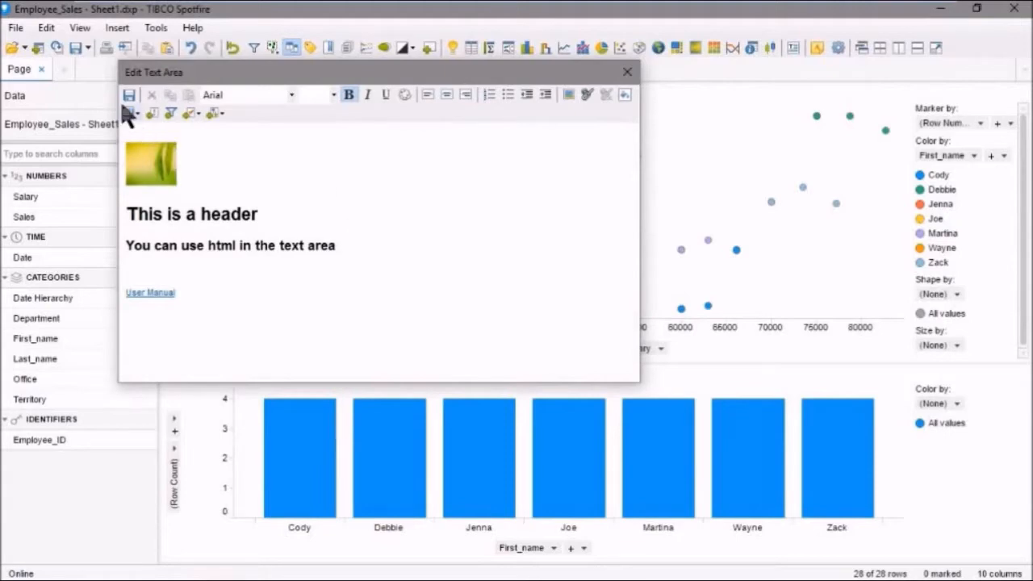
pyautogui.click(626, 73)
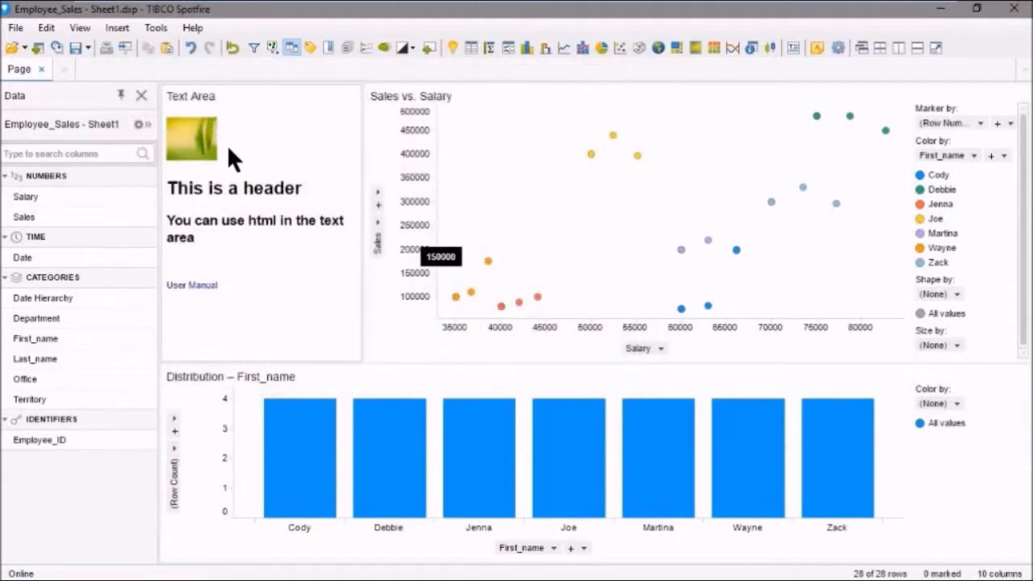
# Reopen the text area for editing and set its background colour to a light grey.
pyautogui.rightClick(263, 257)
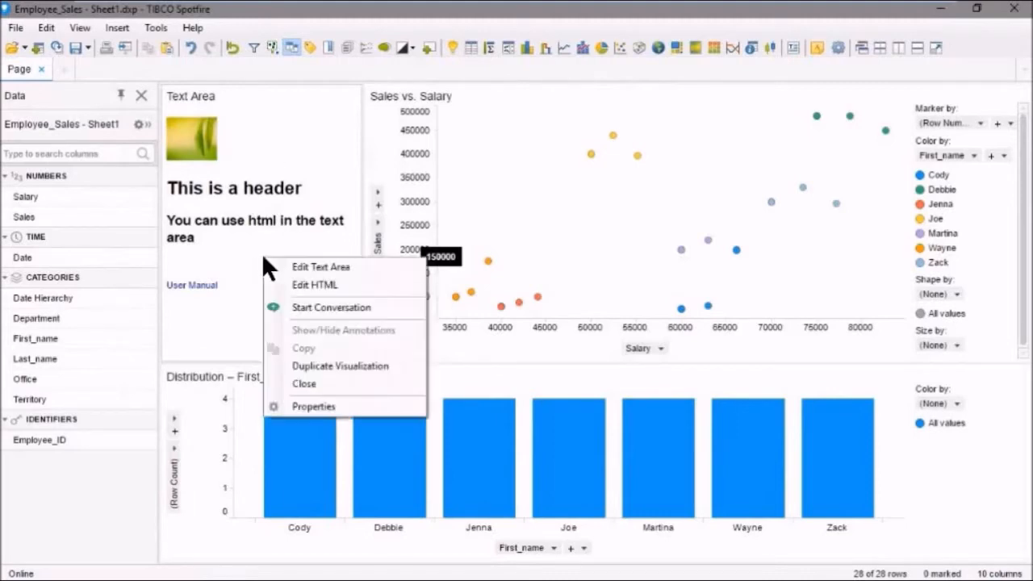
pyautogui.click(310, 269)
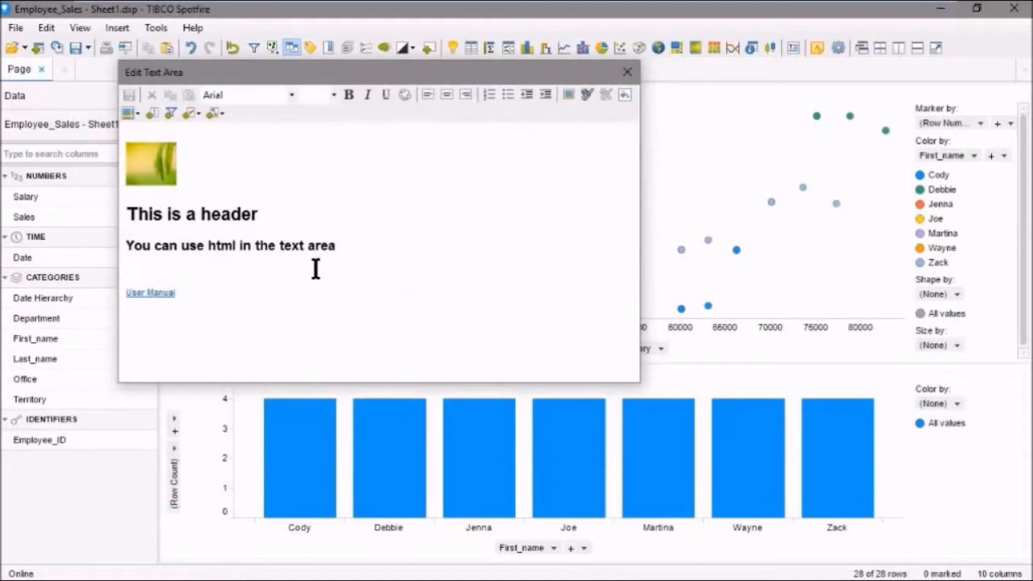
pyautogui.click(625, 95)
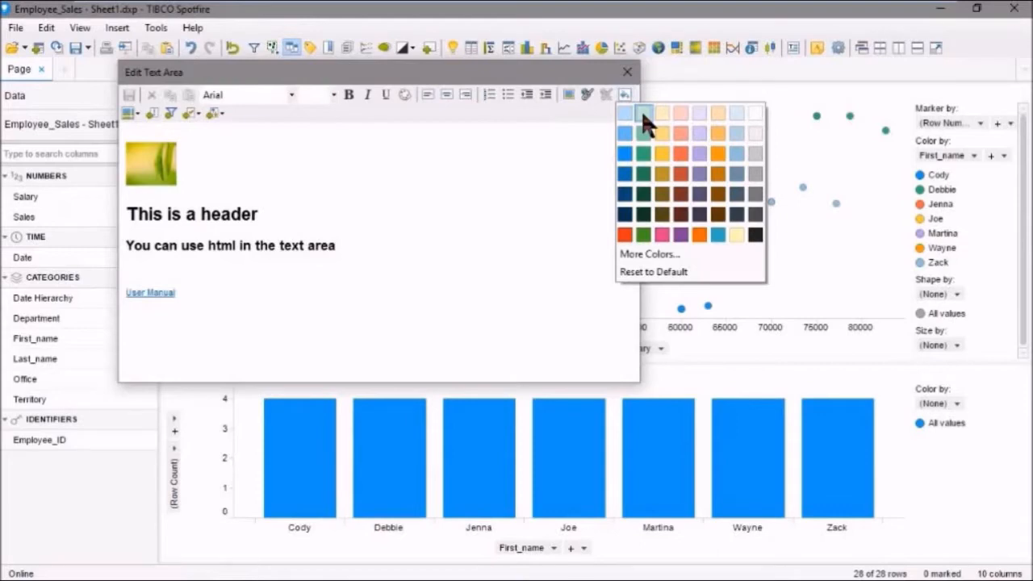
pyautogui.click(754, 132)
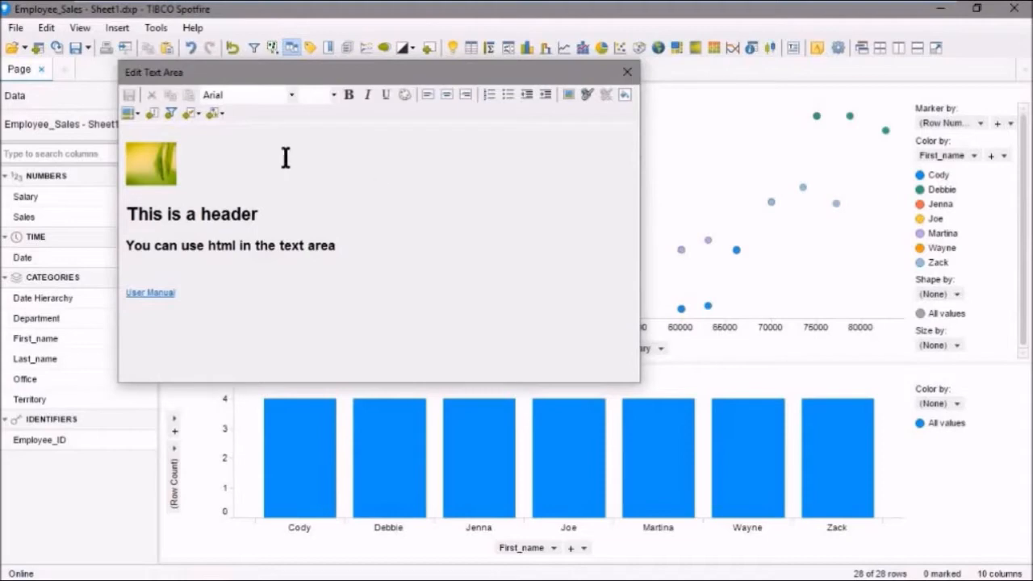
# Insert a filter for the Office column into the text area below the User Manual link.
pyautogui.click(170, 114)
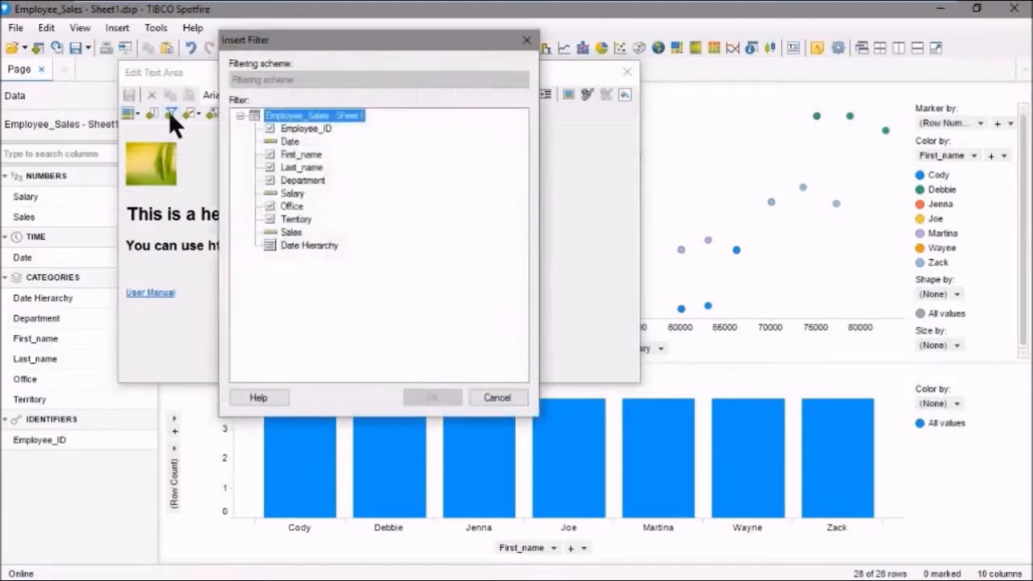
pyautogui.click(290, 206)
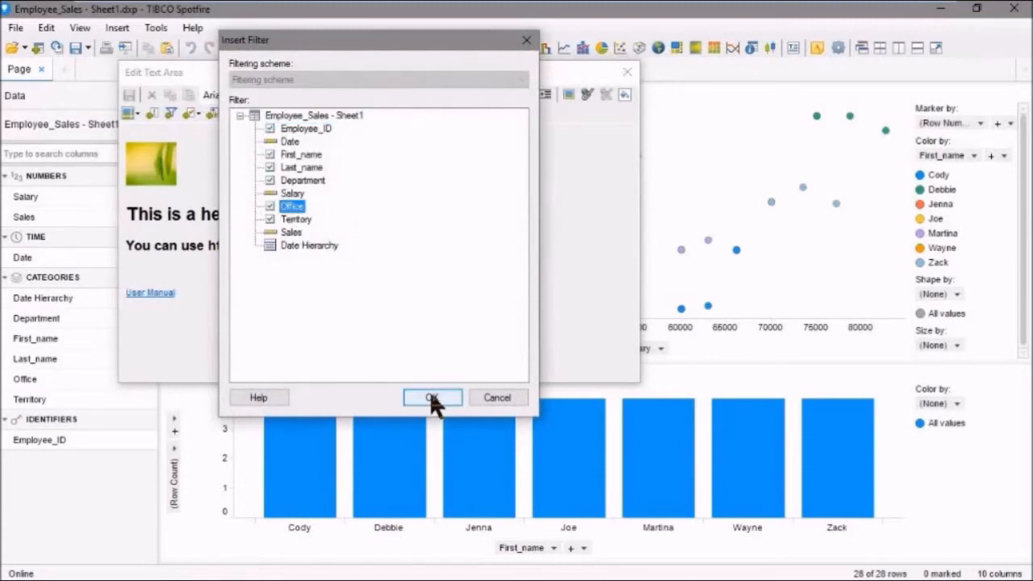
pyautogui.click(432, 397)
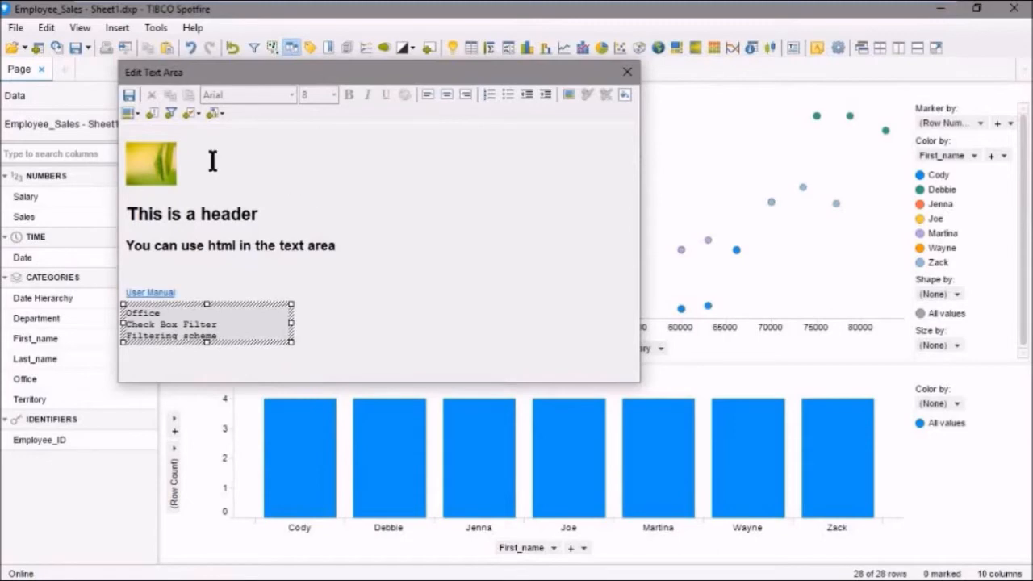
# Save and close the text area editor, and try the Office filter, leaving only CA selected.
pyautogui.click(627, 72)
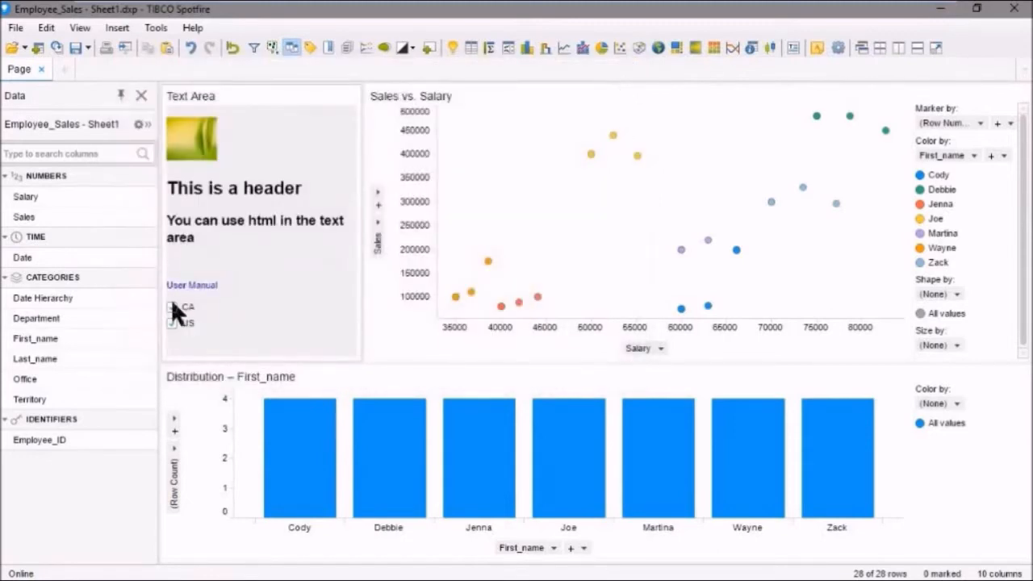
pyautogui.click(172, 321)
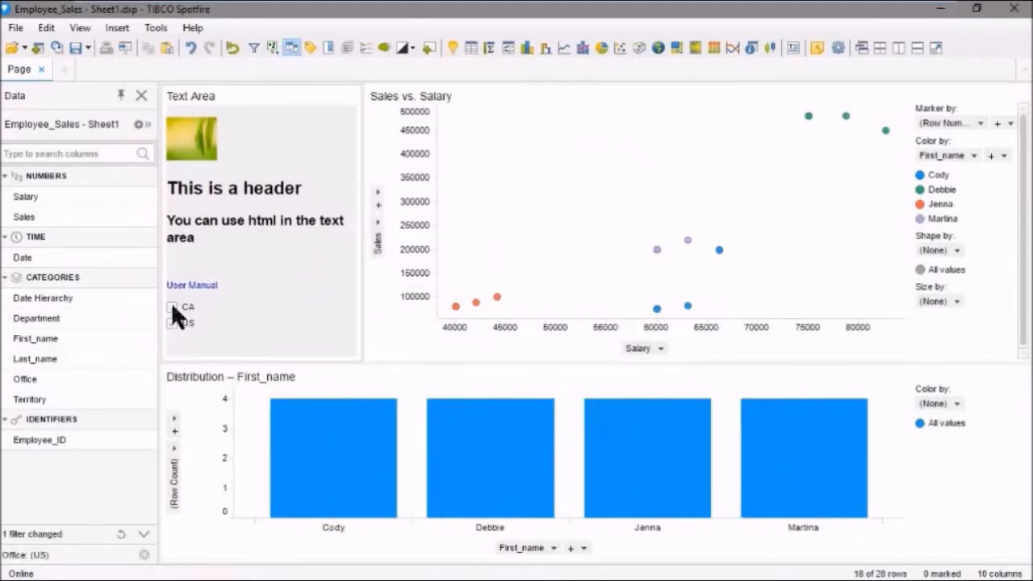
pyautogui.click(172, 308)
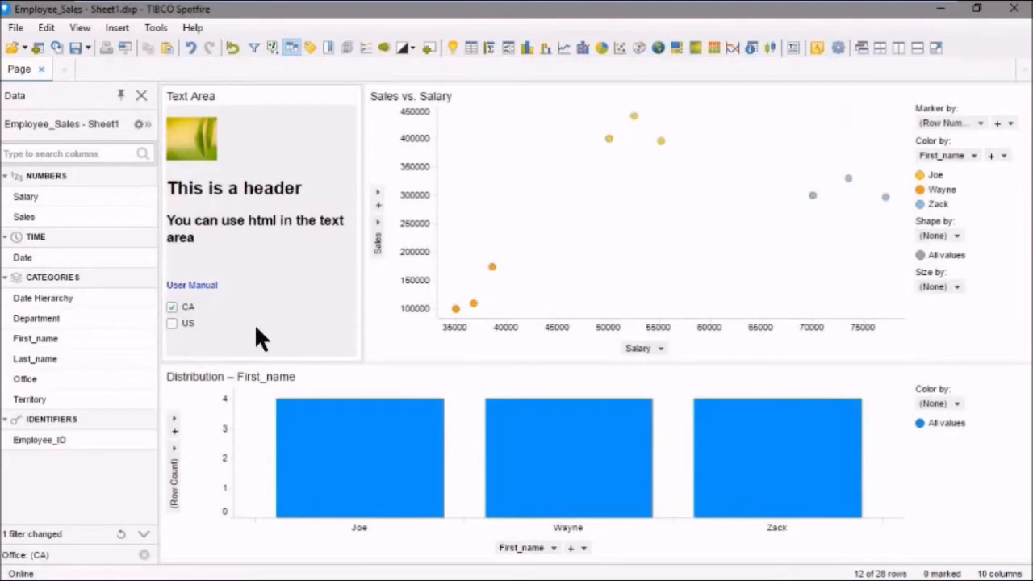